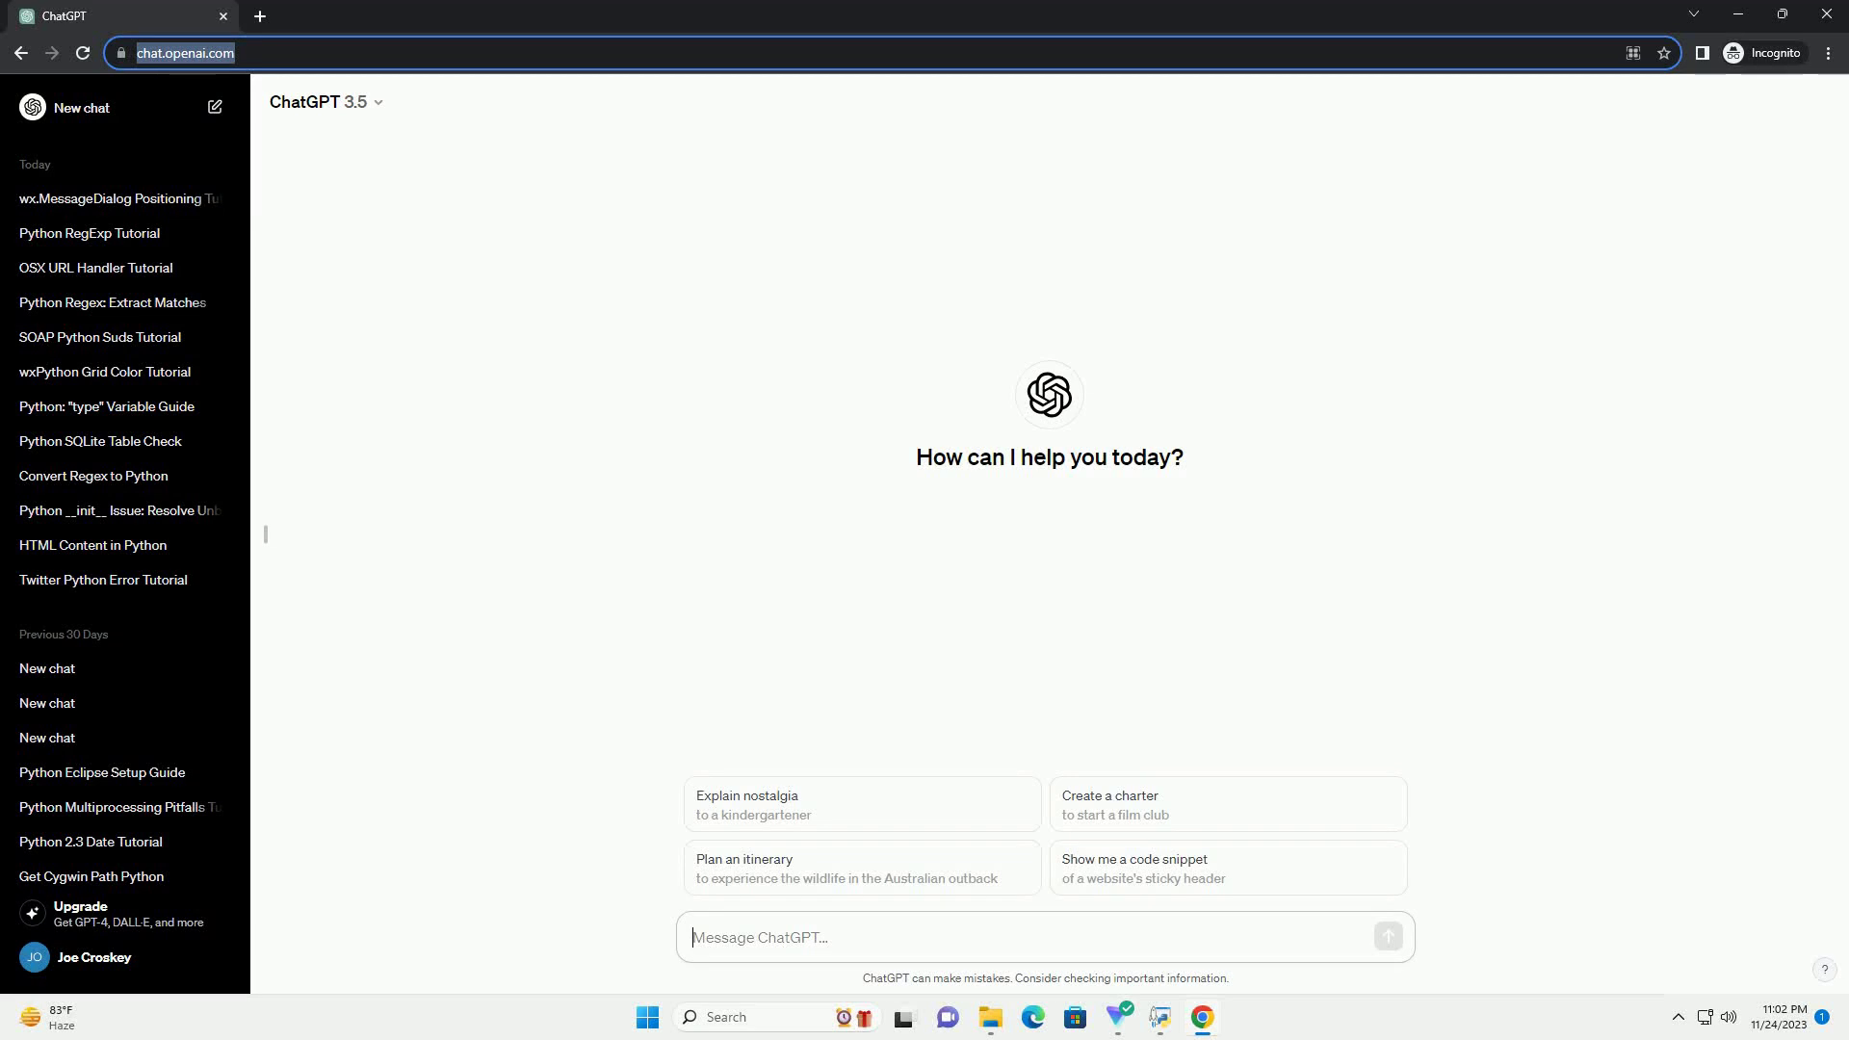
pyautogui.write("write an informative tutorial about Why can't IronPython be installed with Visual Studio 2010? with code example")
# Submit the request for a tutorial on installing IronPython with Visual Studio 2010.
pyautogui.press('Return')
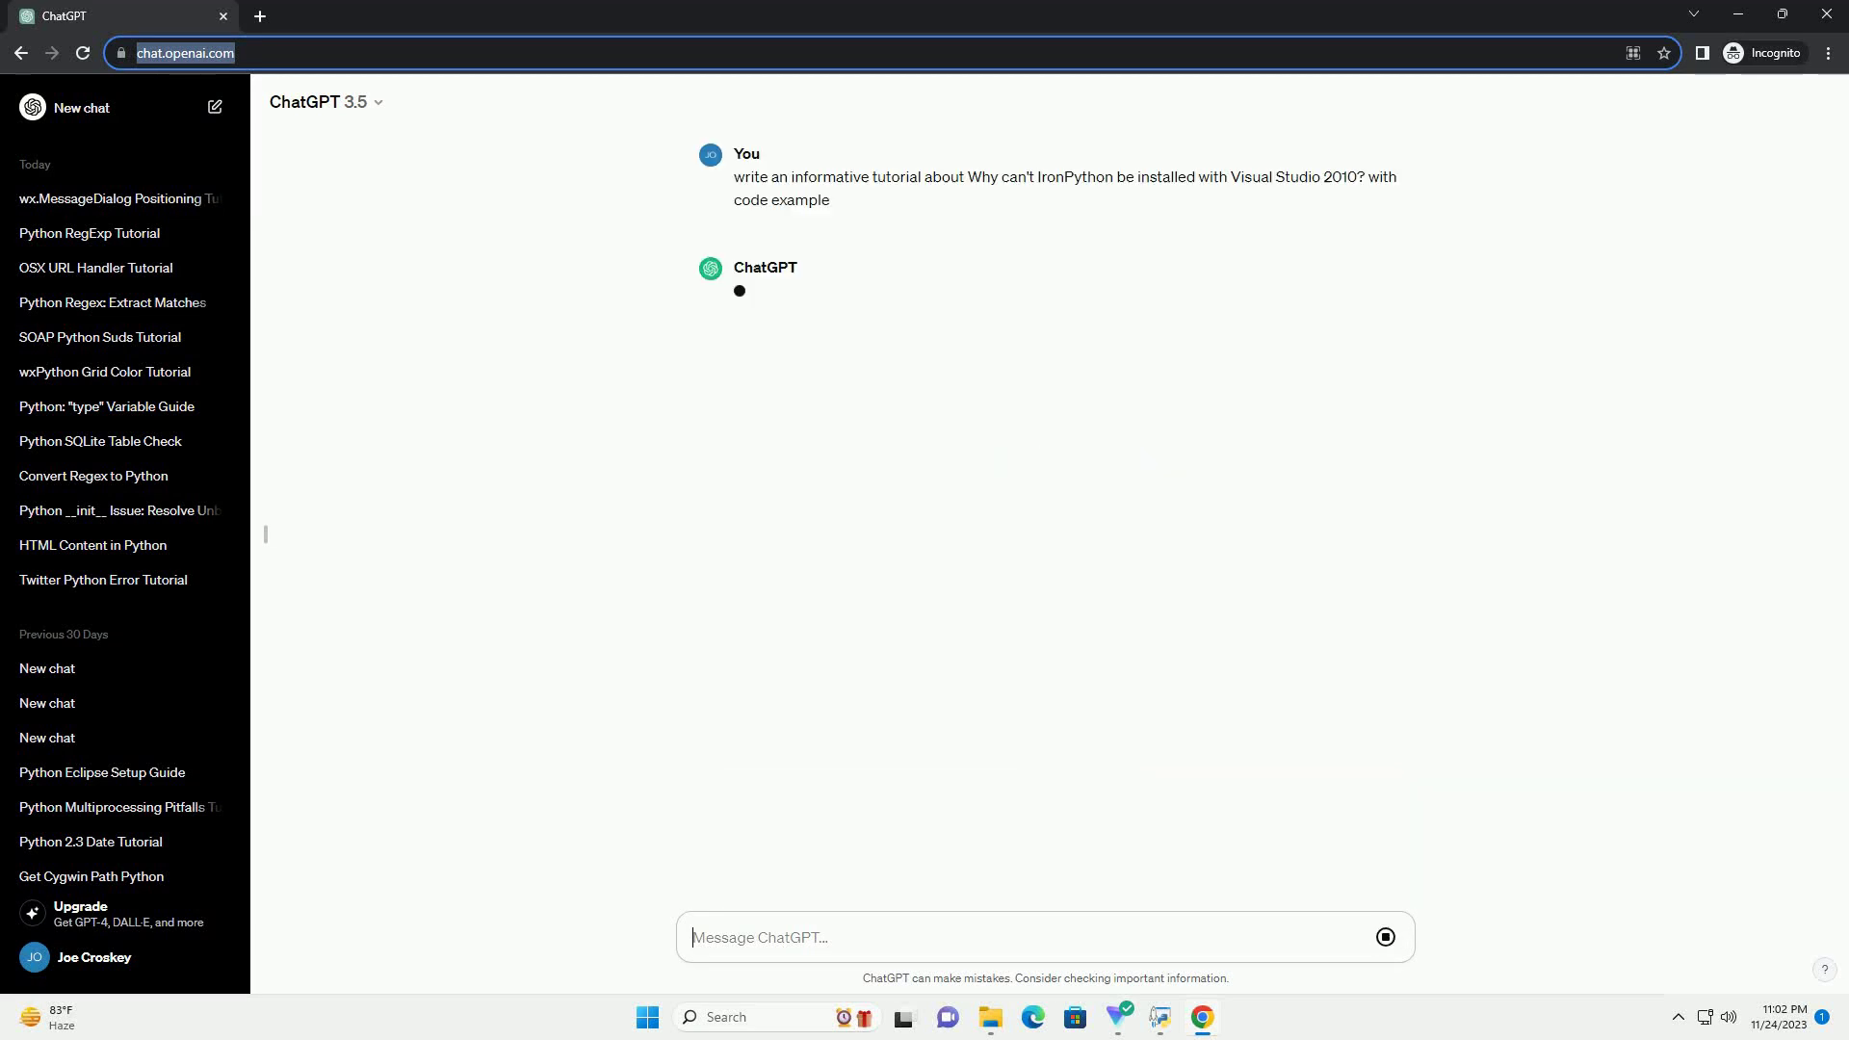